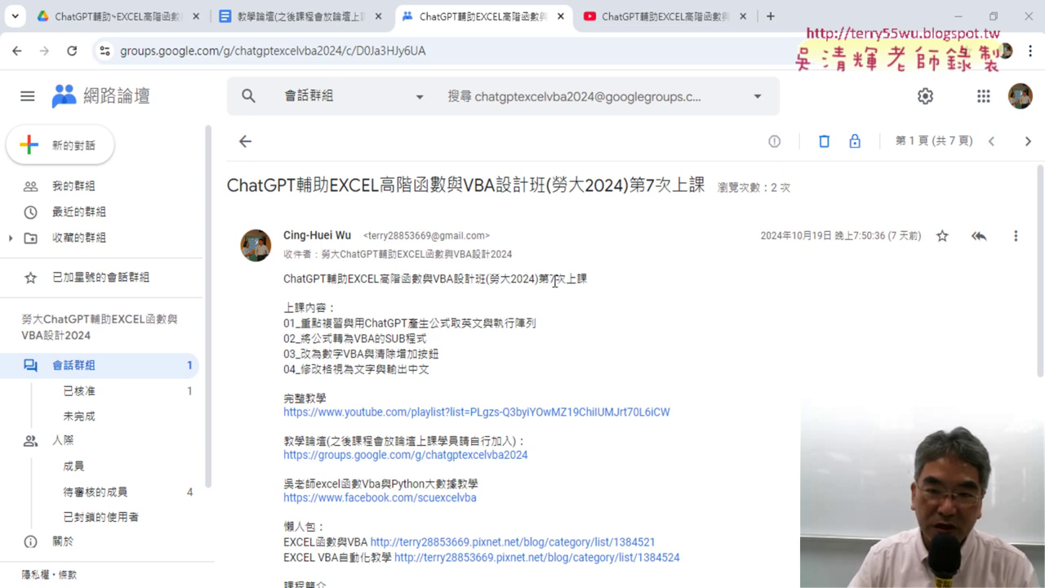
Mark 第7次上課 and ChatGPT產生公式, then open the 101(如何留下中英文中的中文) doc in 01_文字與資料函數
drag(538, 278, 590, 286)
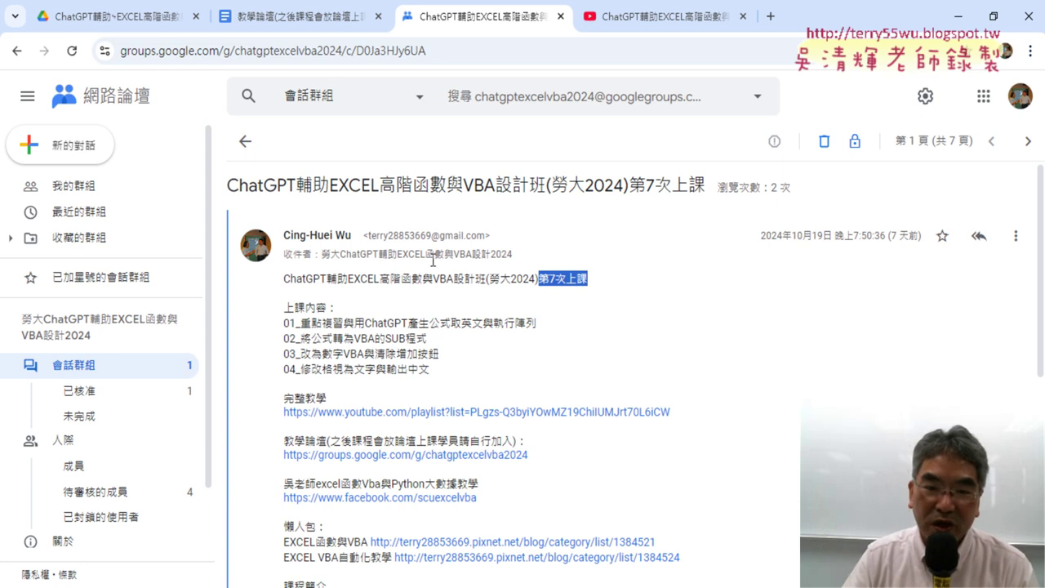
drag(364, 323, 450, 323)
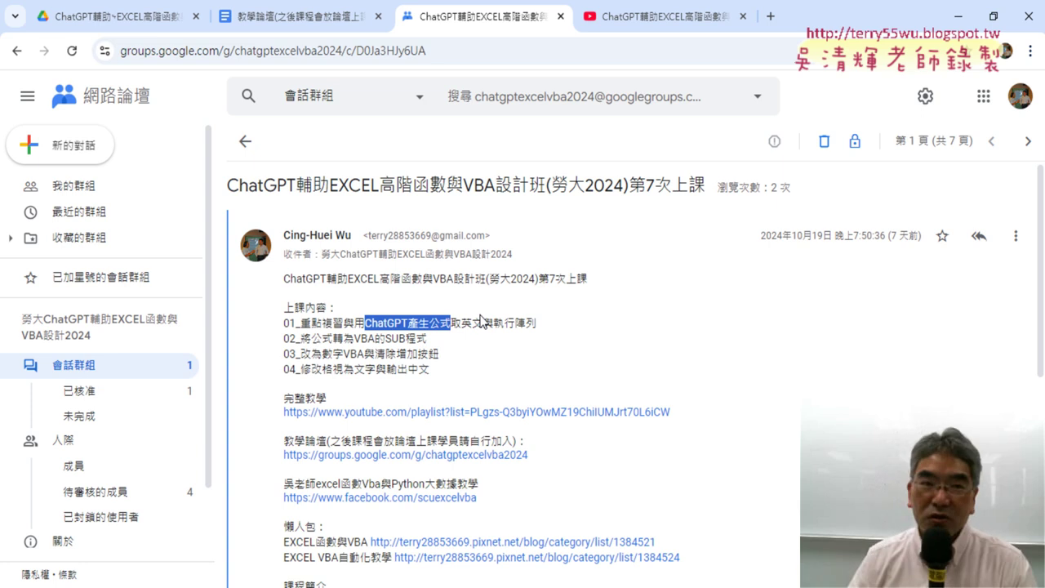
click(115, 17)
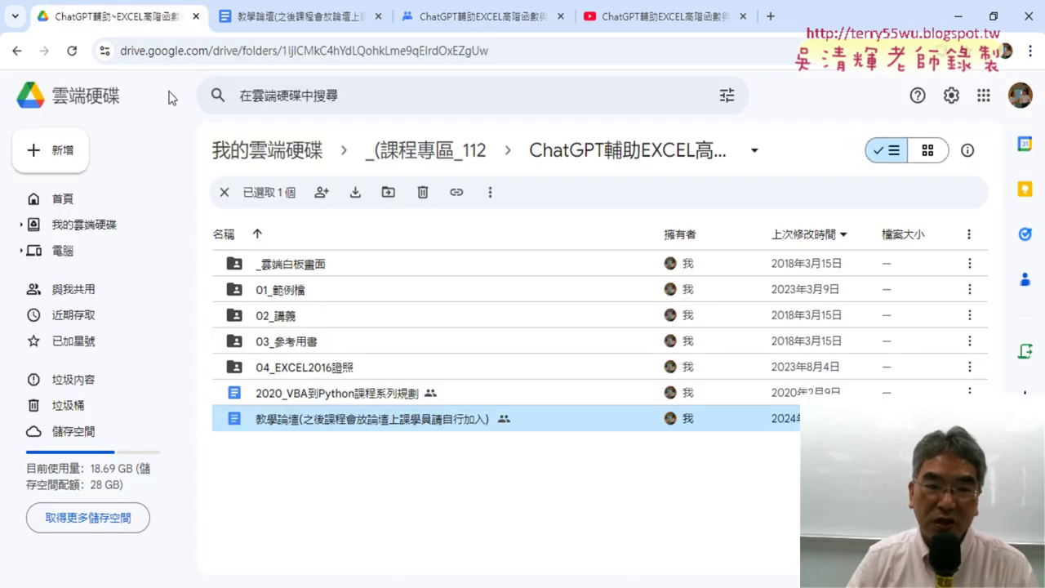
double_click(322, 269)
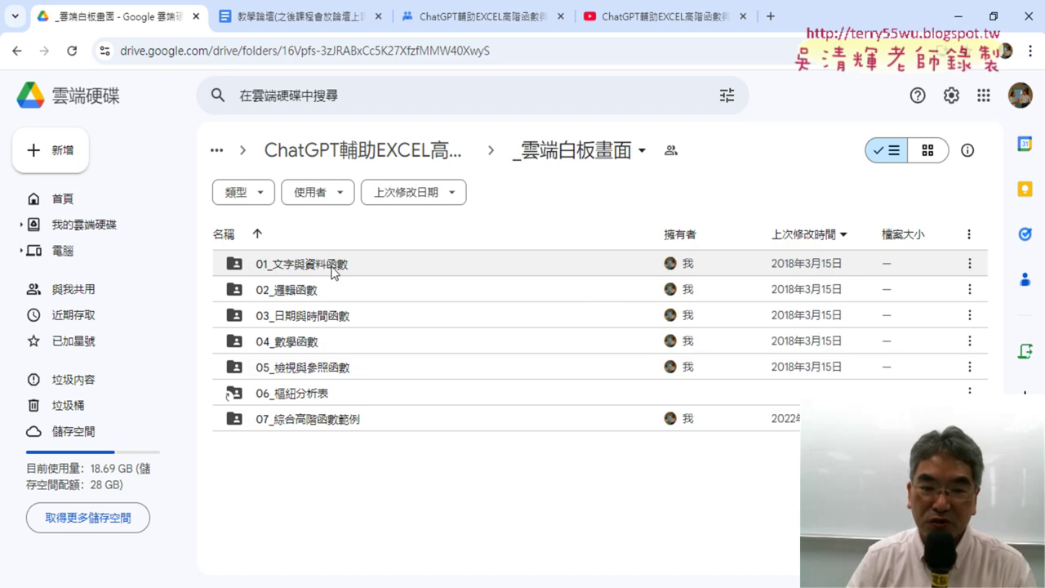
double_click(333, 269)
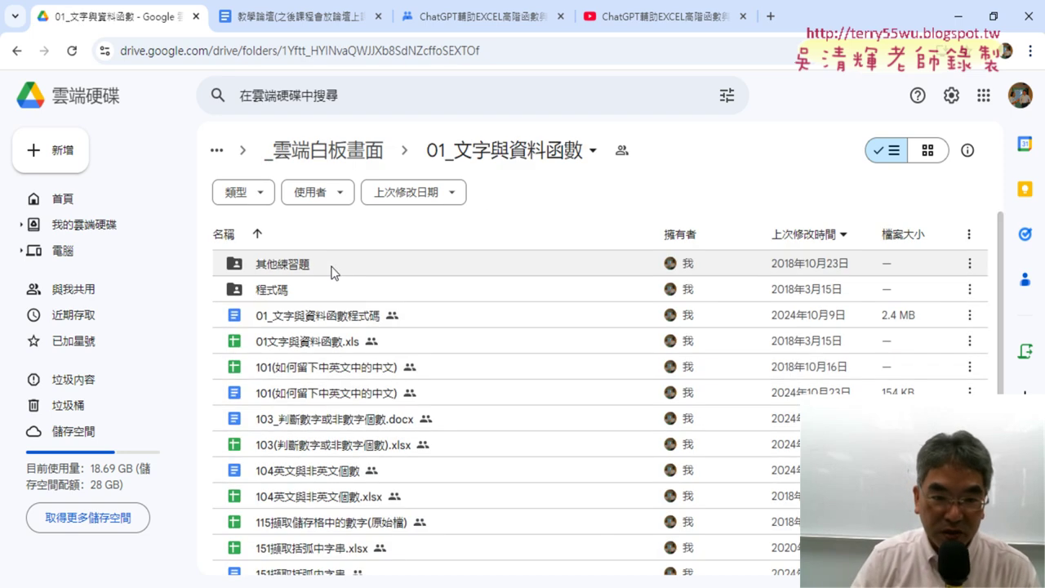
double_click(371, 397)
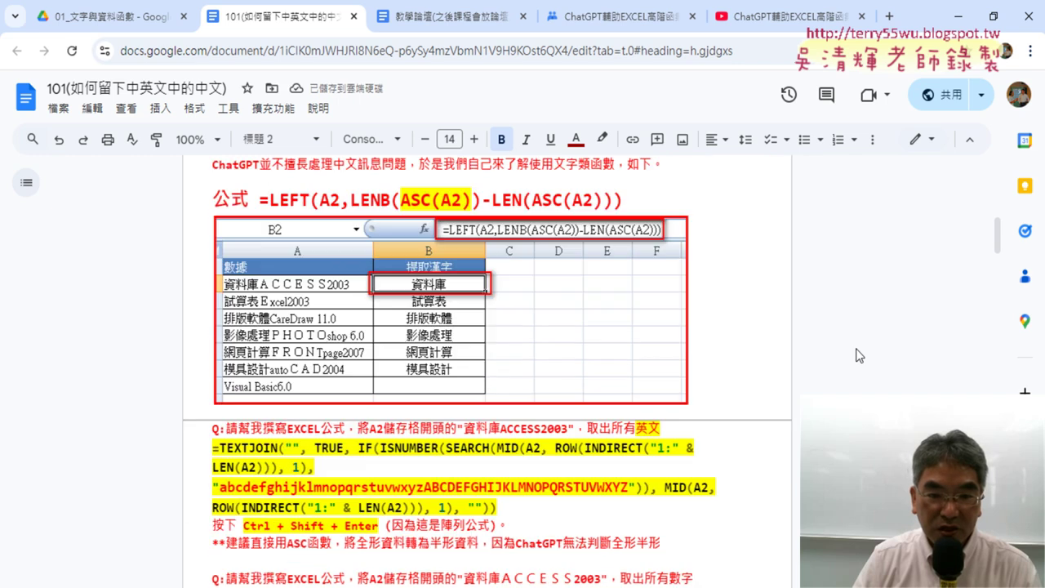
scroll(855, 355, down, 3)
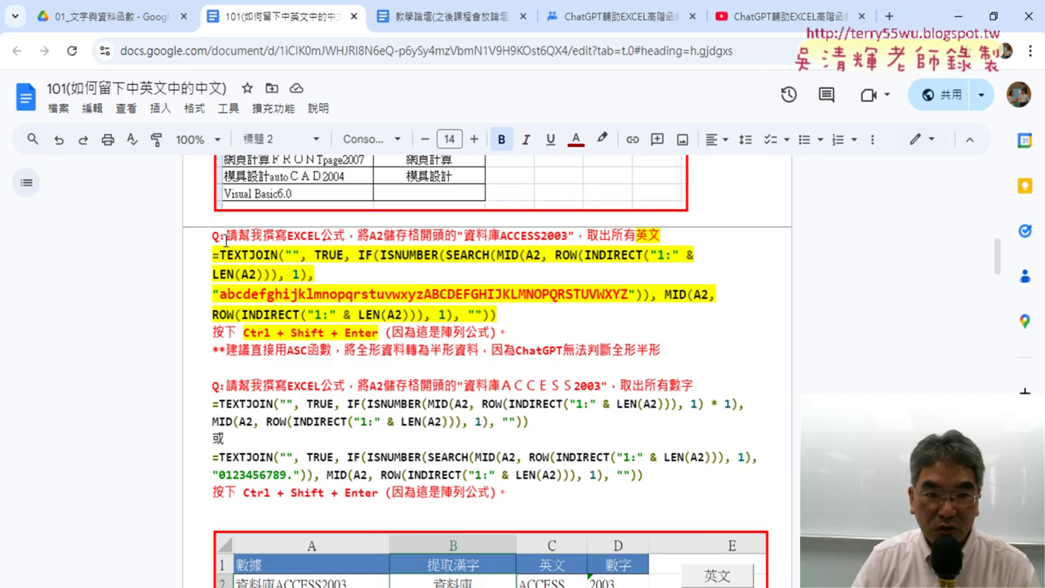
drag(226, 241, 344, 237)
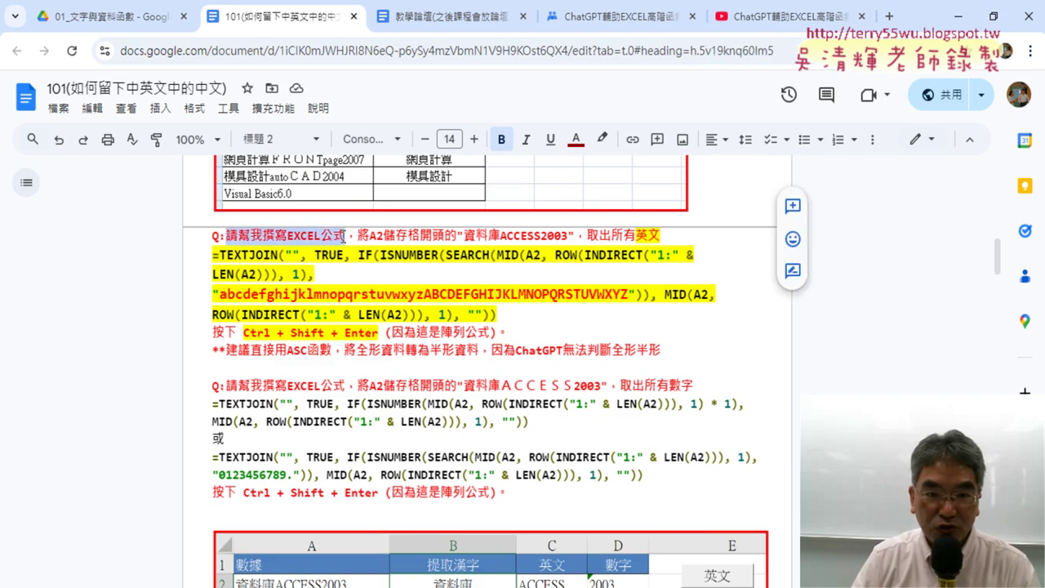
click(576, 235)
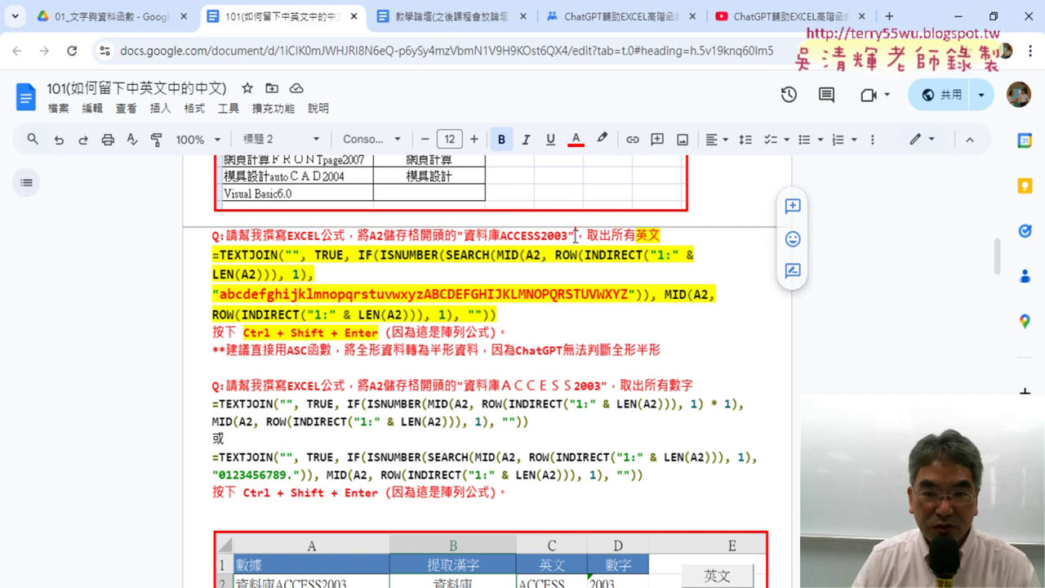
drag(575, 235, 455, 234)
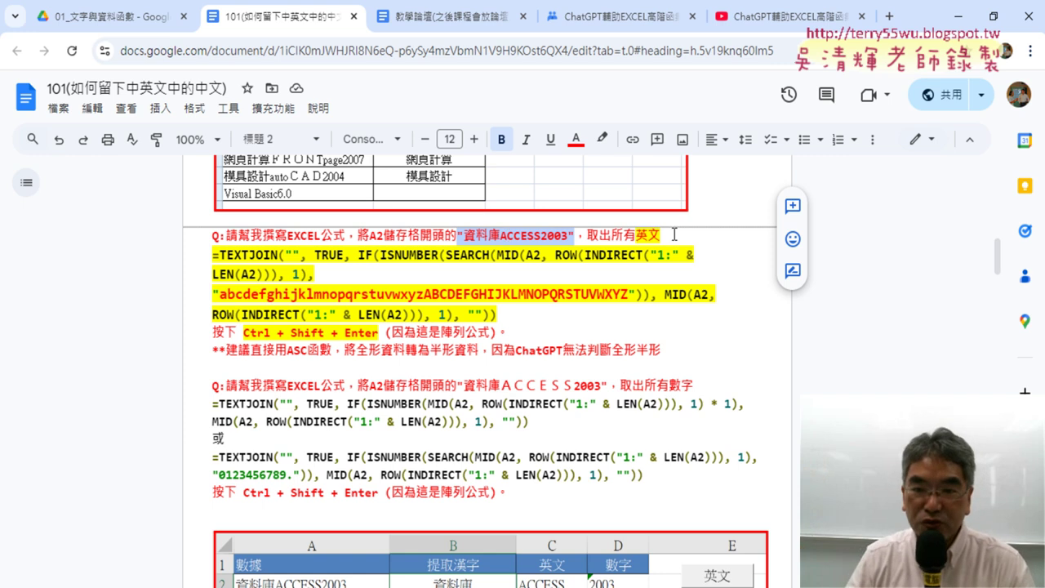
drag(211, 255, 500, 316)
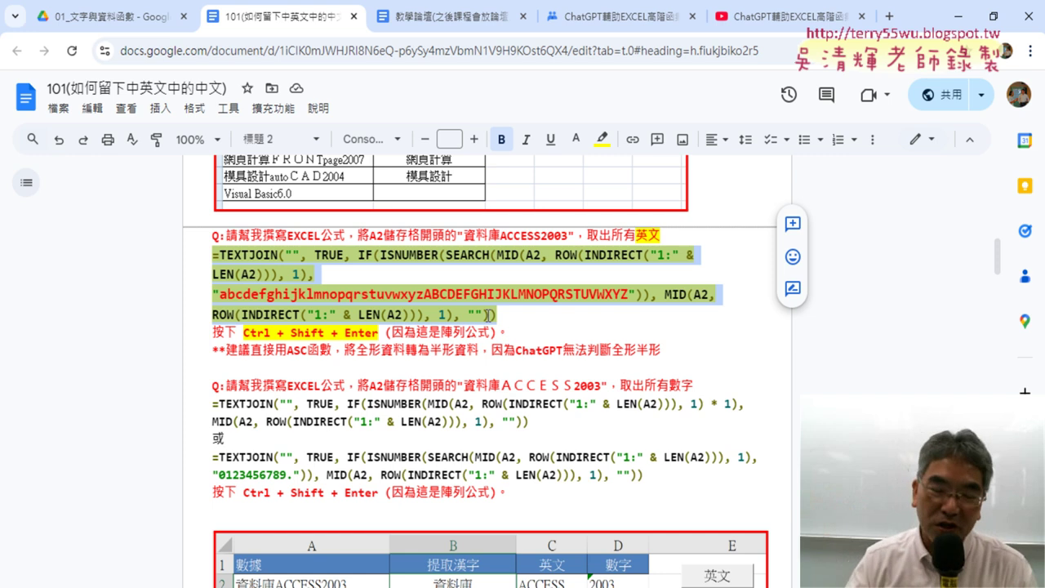
Deselect the formula text in the Google Docs notes
click(524, 324)
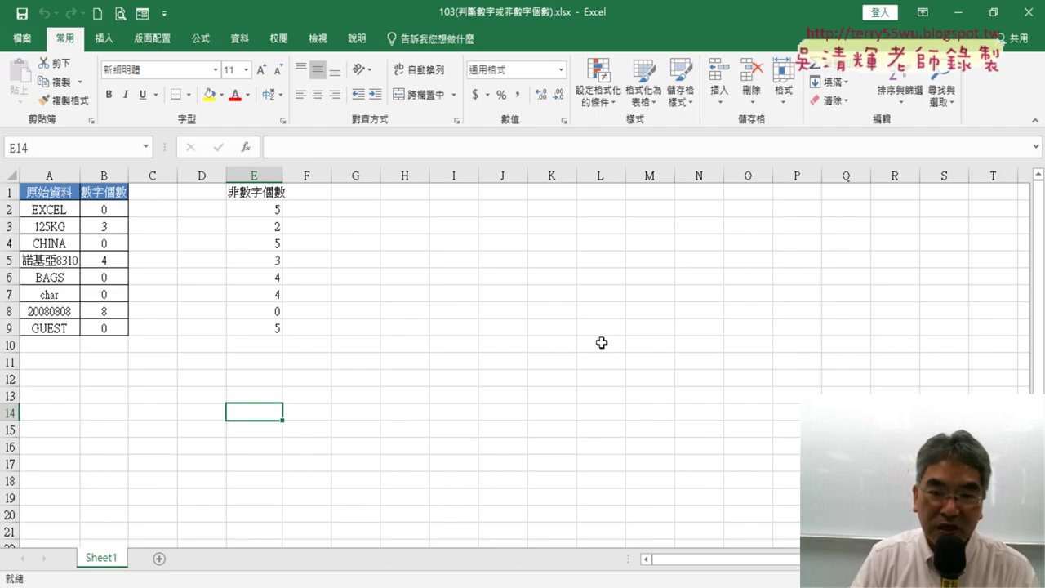
Zoom in on the sheet and clear all values from the 非數字個數 column E
scroll(601, 343, up, 3)
scroll(549, 380, up, 2)
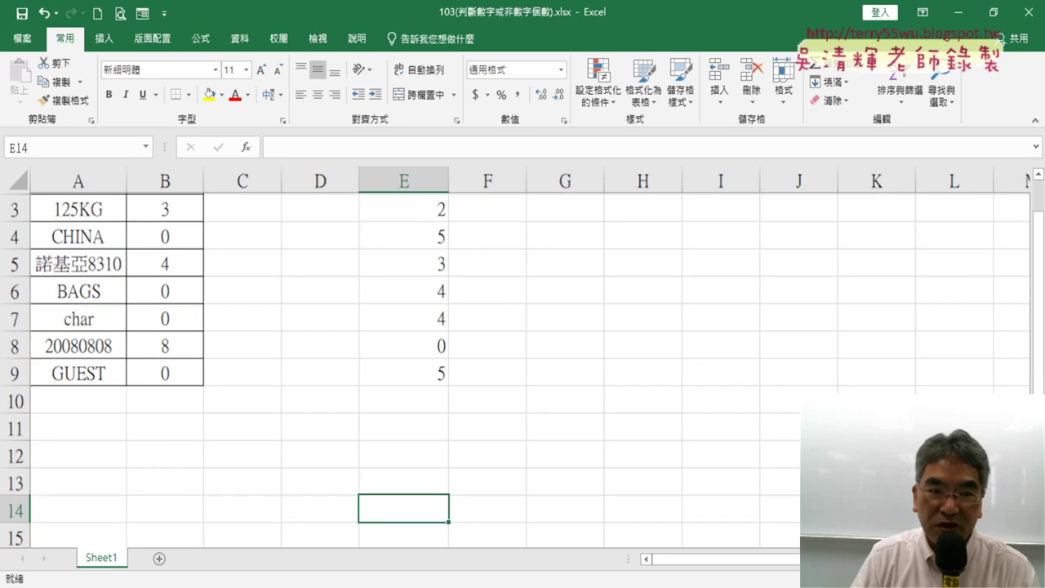
scroll(548, 381, up, 1)
click(176, 181)
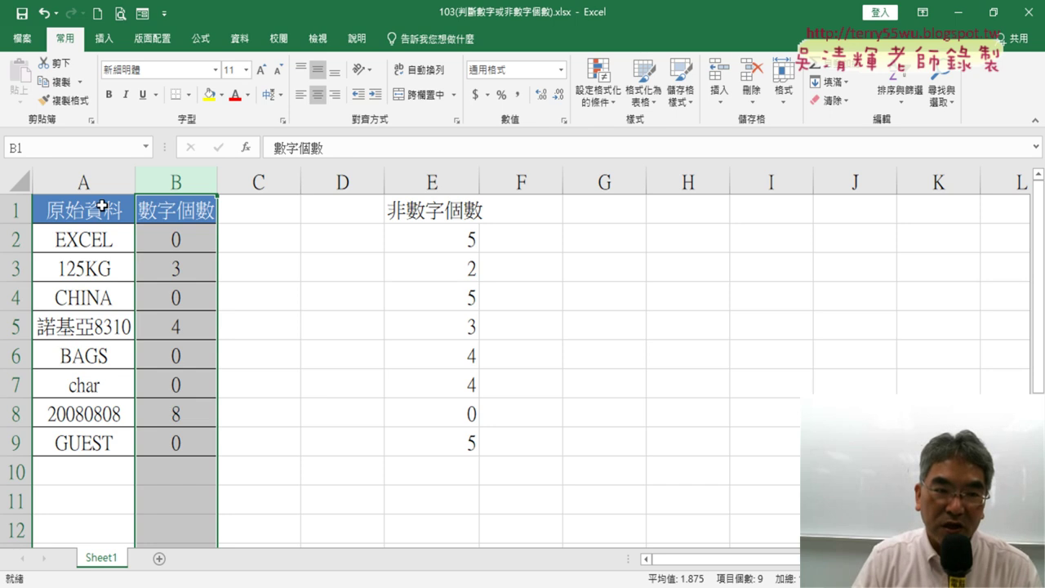
click(459, 187)
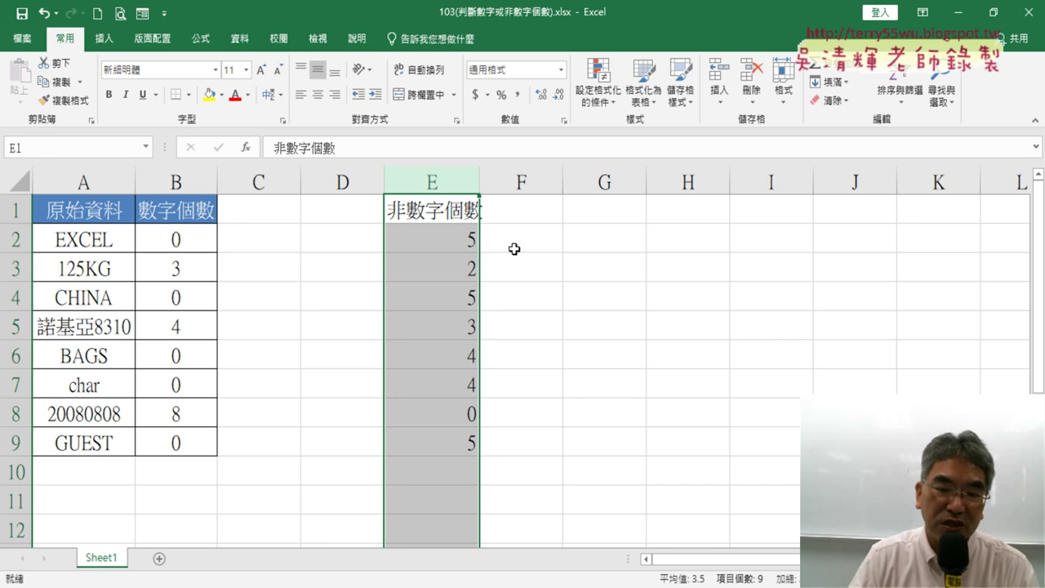
key(Delete)
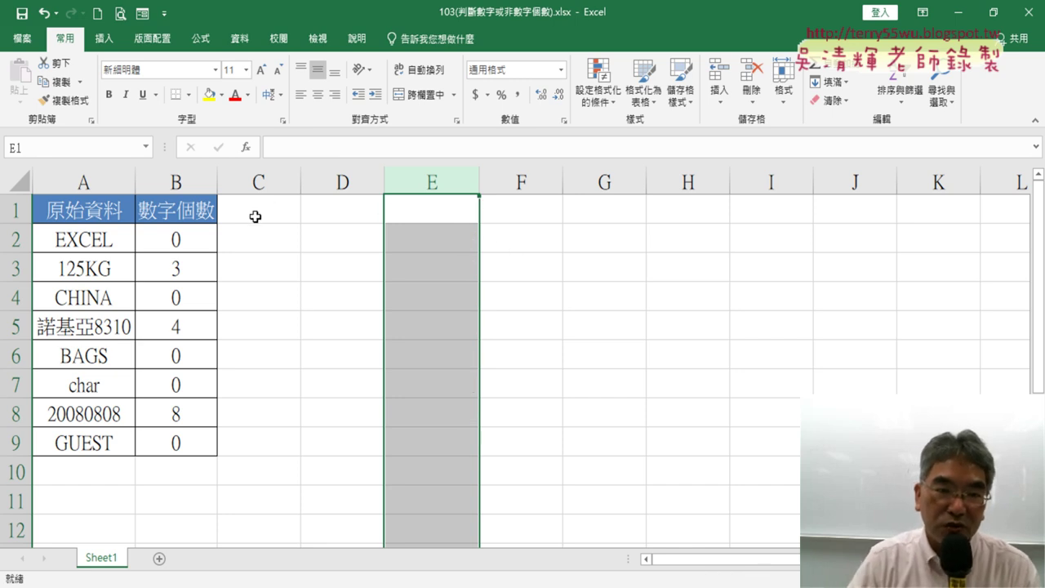
click(254, 216)
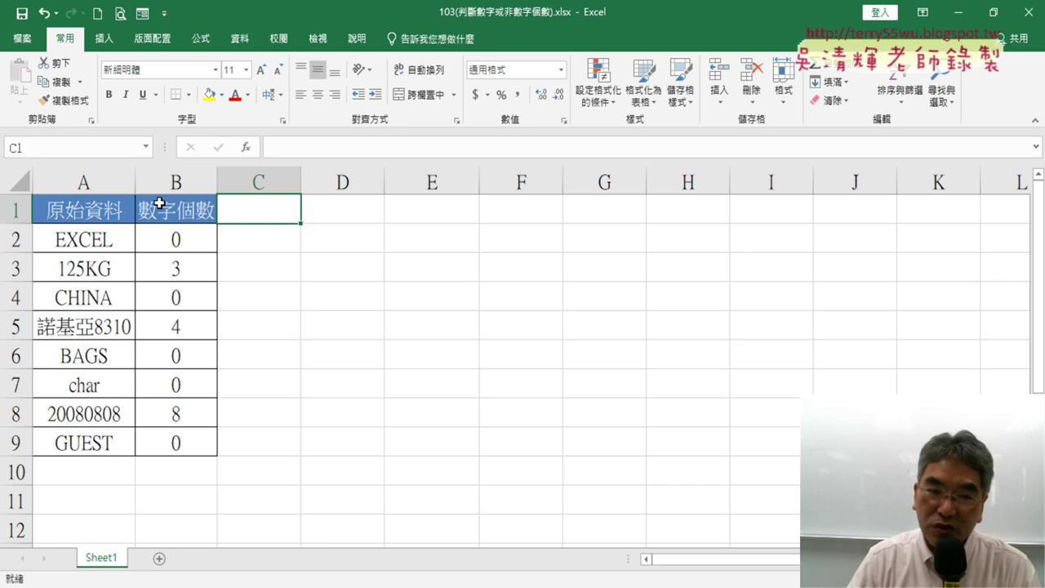
click(176, 241)
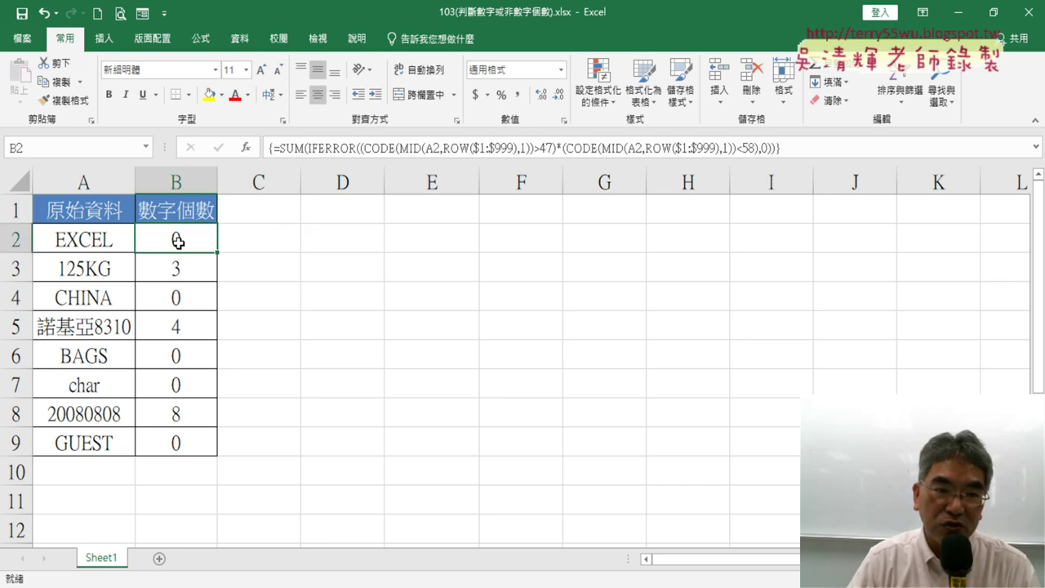
click(263, 217)
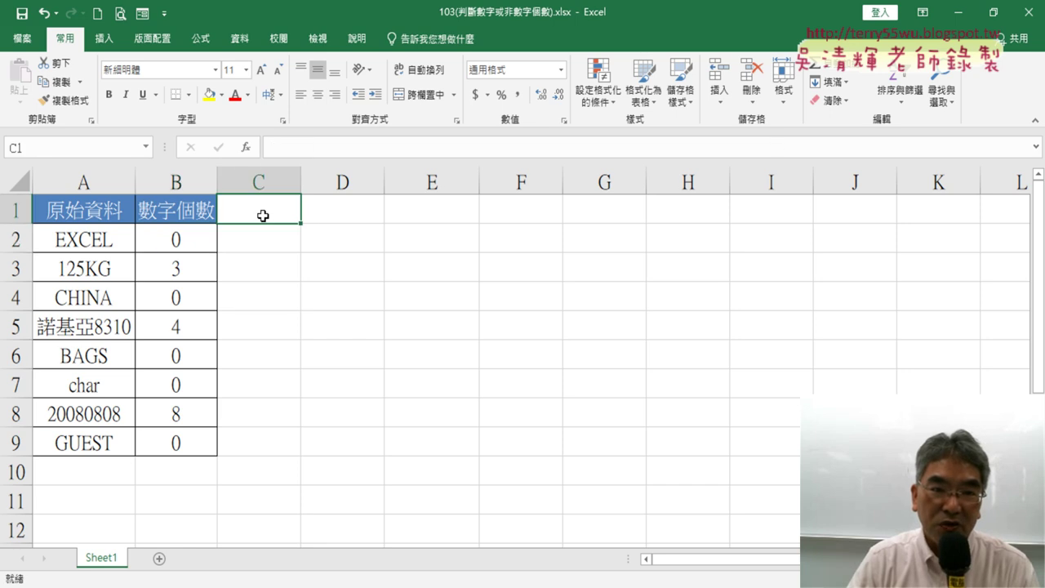
key(alt)
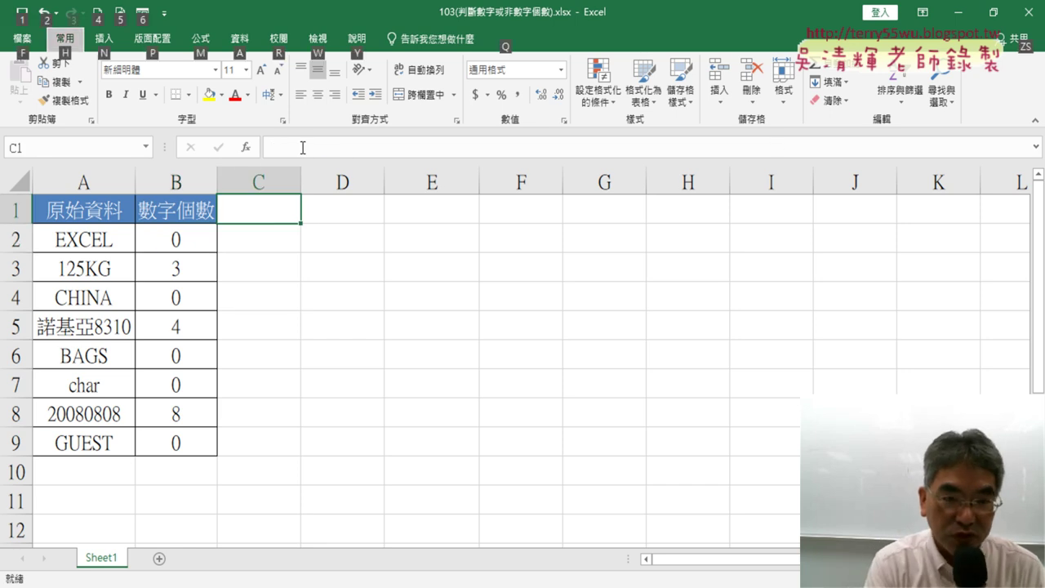
click(272, 208)
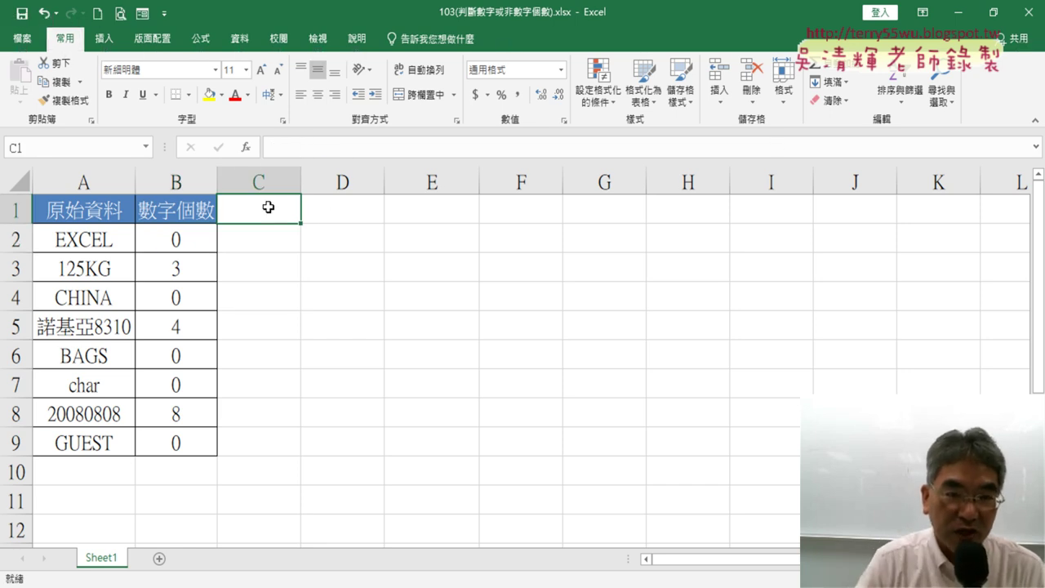
click(357, 211)
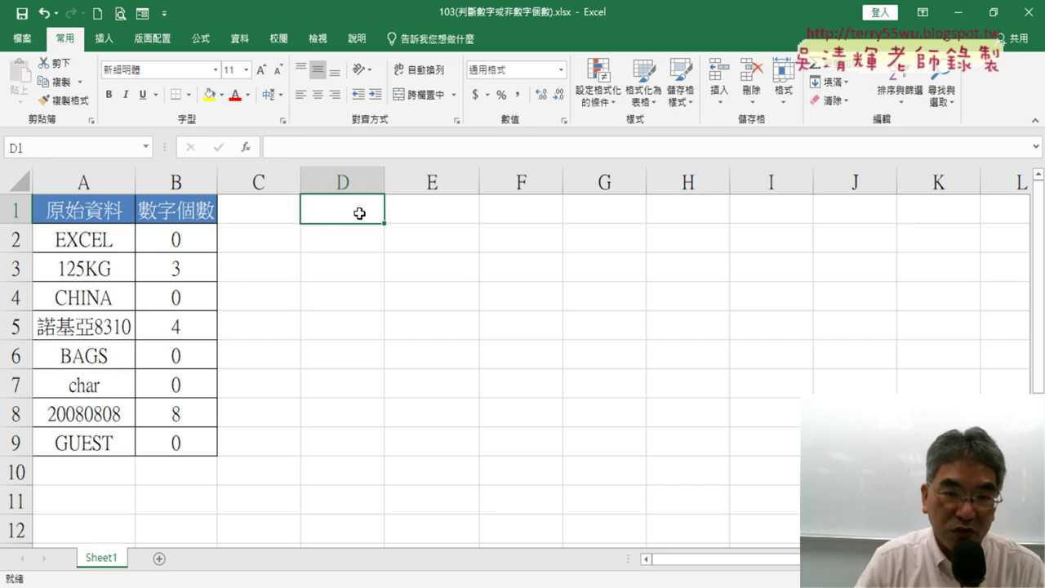
click(436, 215)
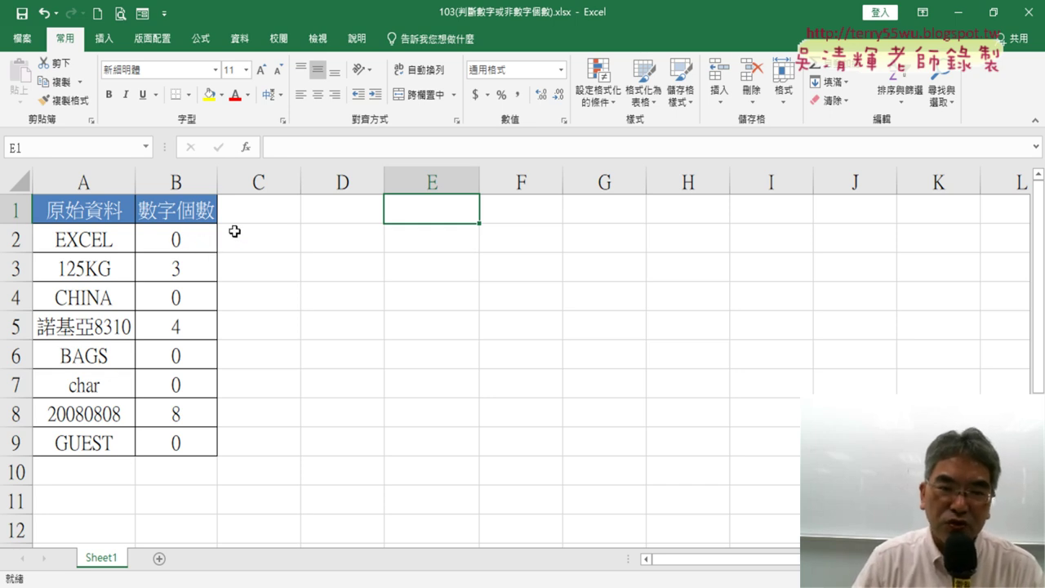
key(alt+Tab)
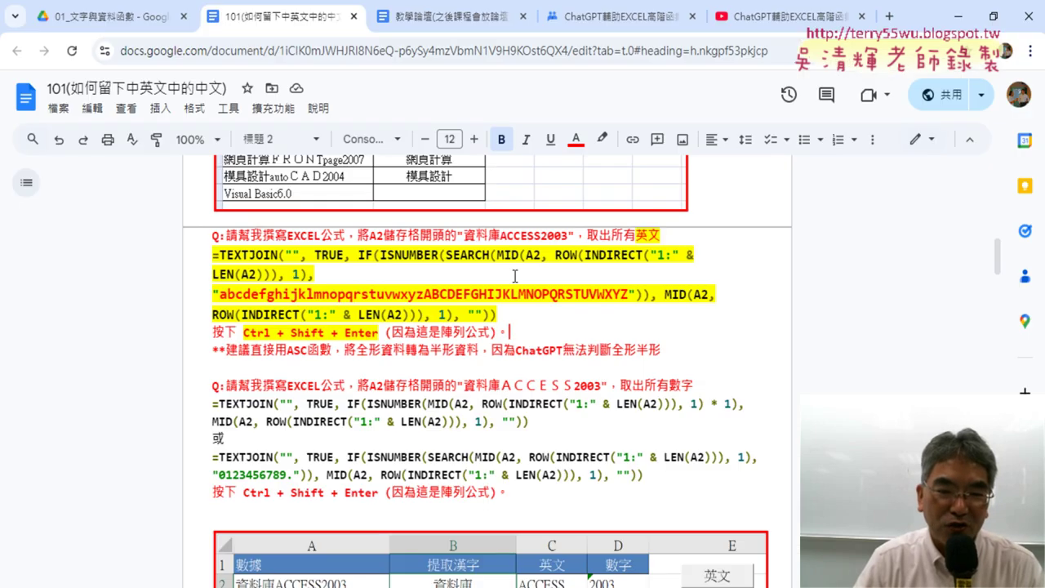
scroll(514, 276, down, 2)
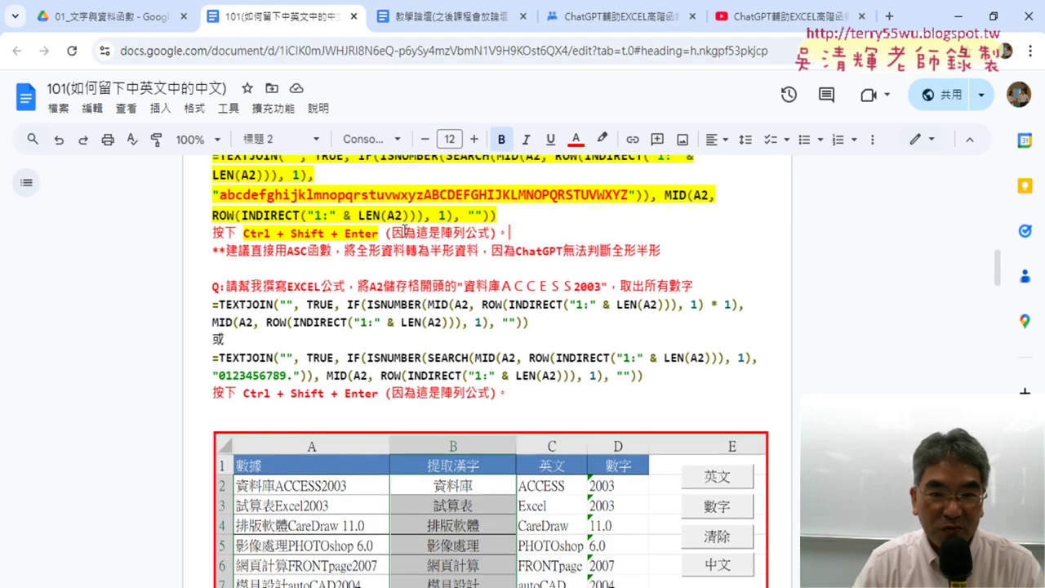
scroll(404, 231, up, 1)
scroll(404, 231, up, 3)
drag(212, 335, 500, 389)
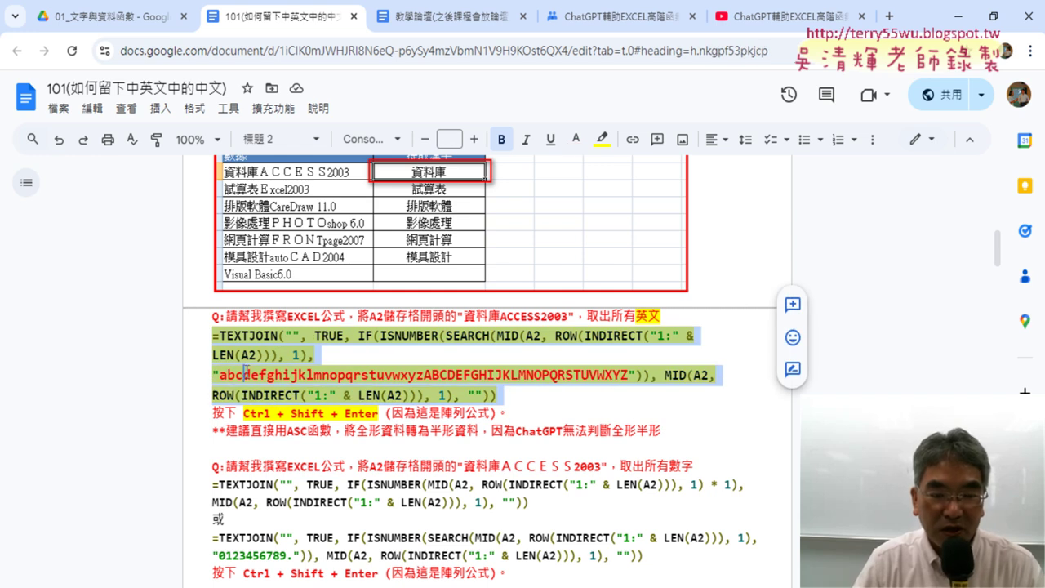
drag(219, 373, 331, 377)
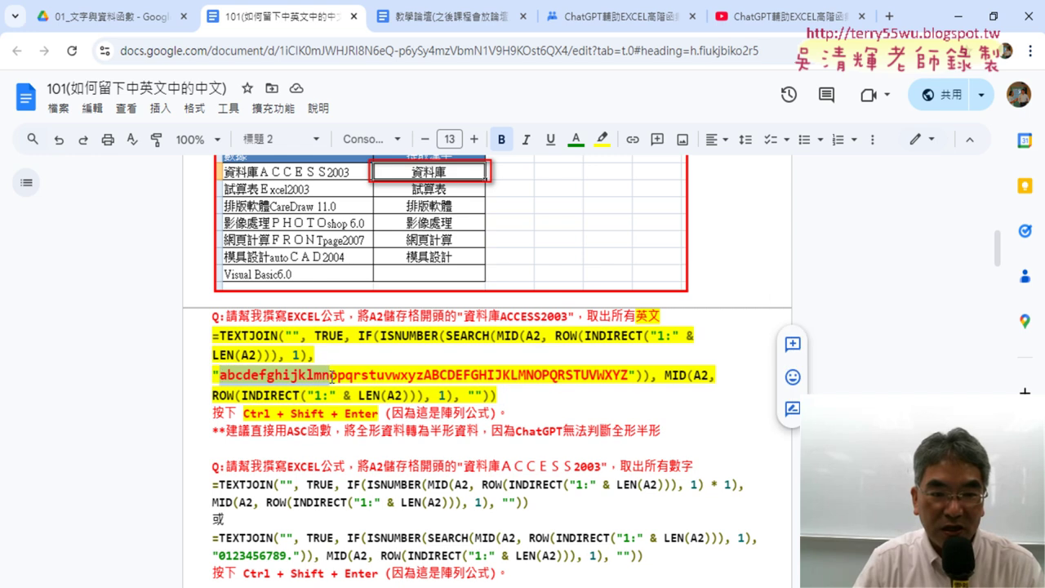
drag(331, 377, 630, 377)
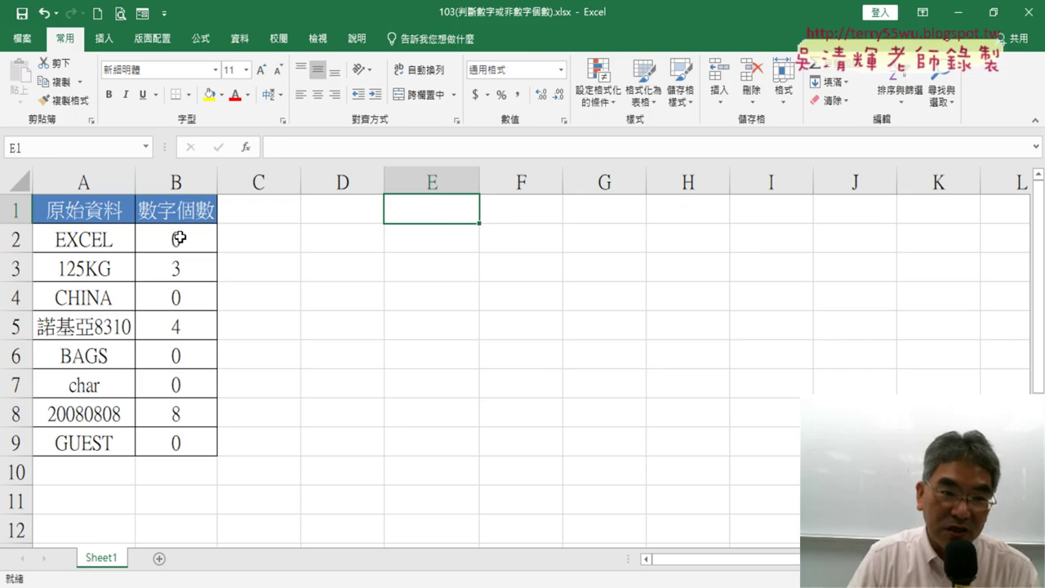
Delete the digit-count formulas in B2:B9 and enter 0, 3, 0 into B2, B3 and B4
drag(174, 232, 209, 408)
key(Delete)
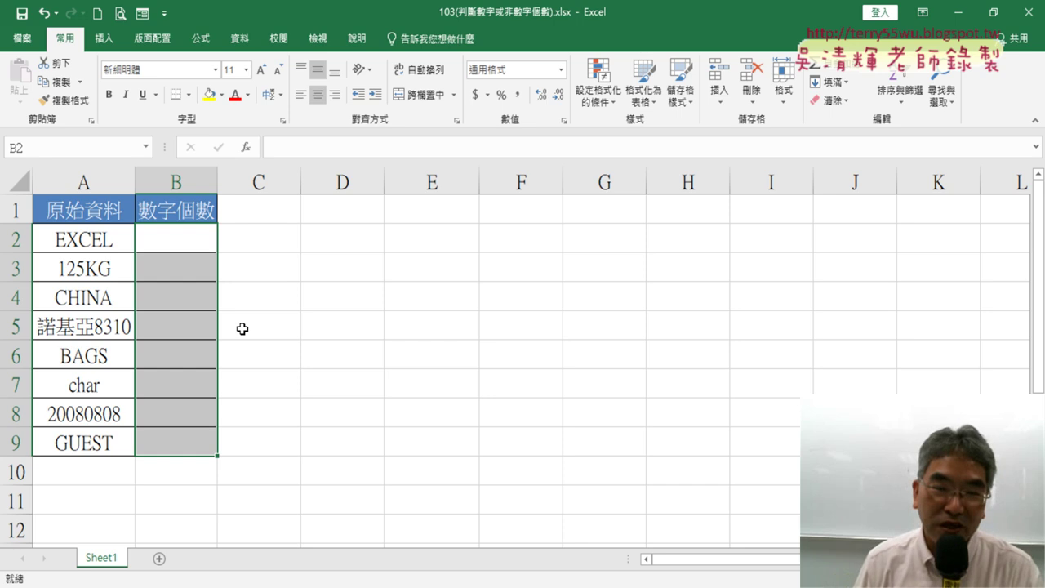
click(178, 230)
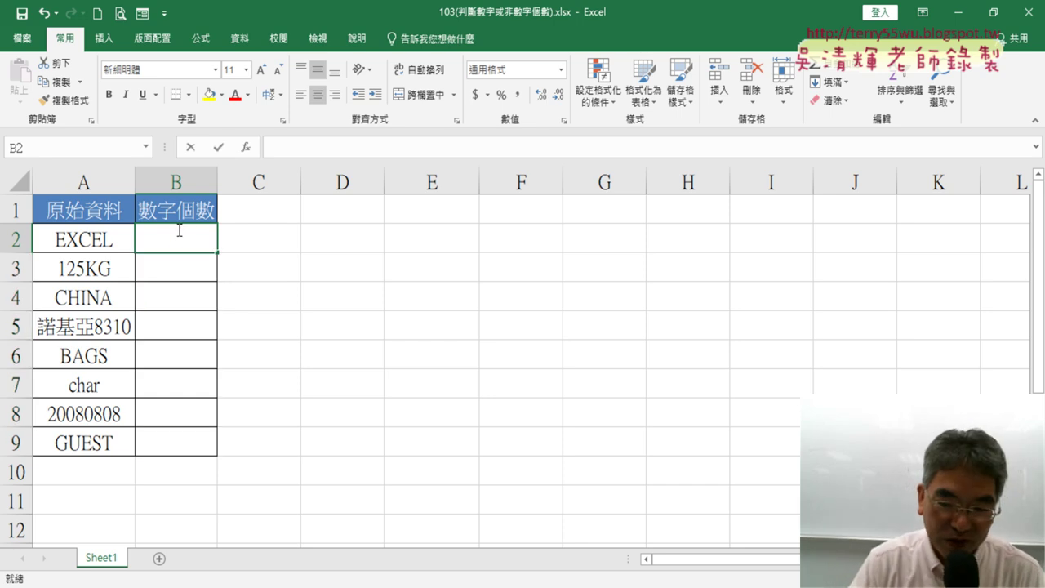
text(0)
click(188, 276)
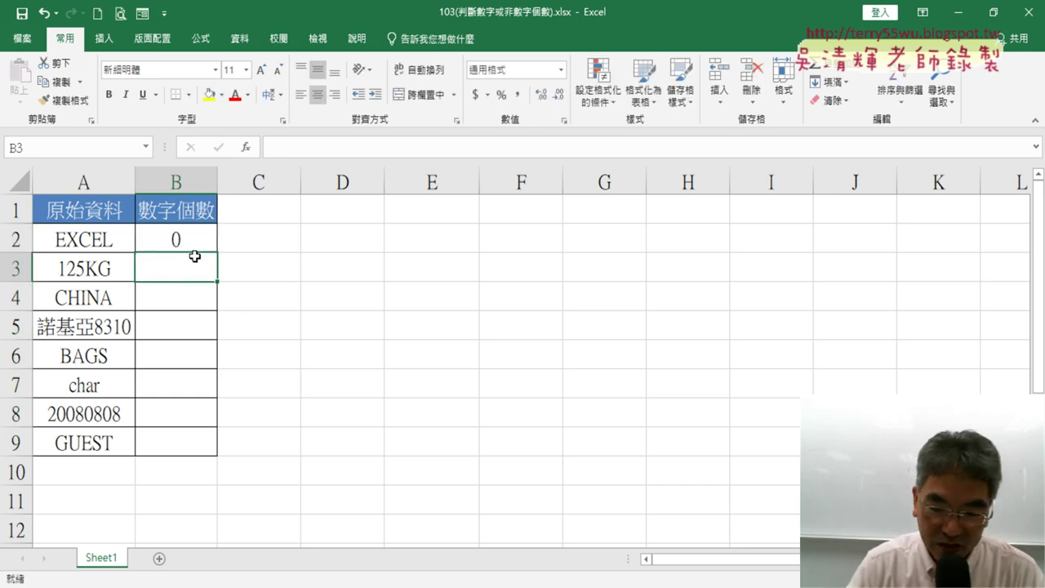
text(3)
click(190, 299)
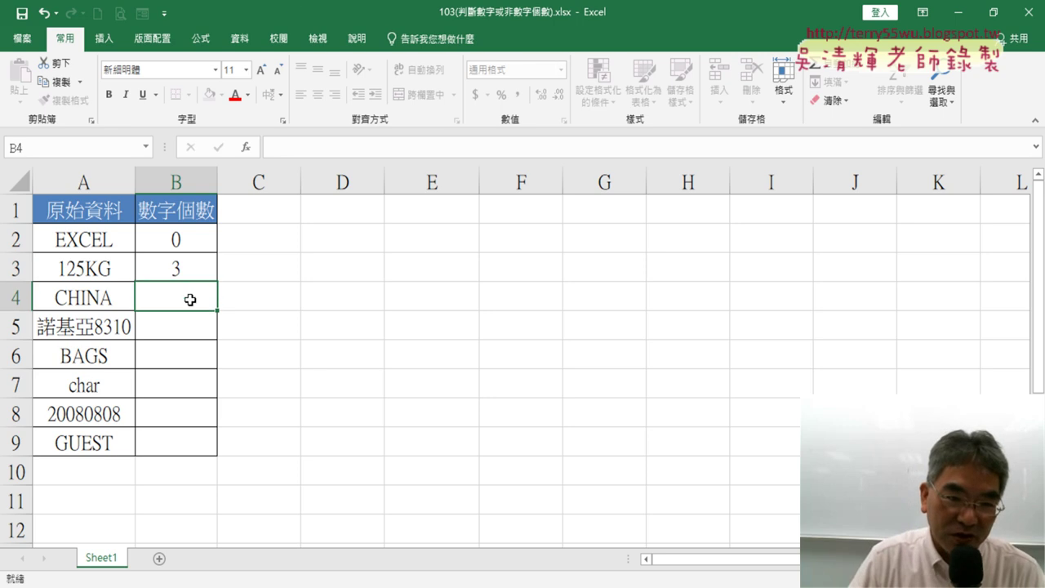
text(0)
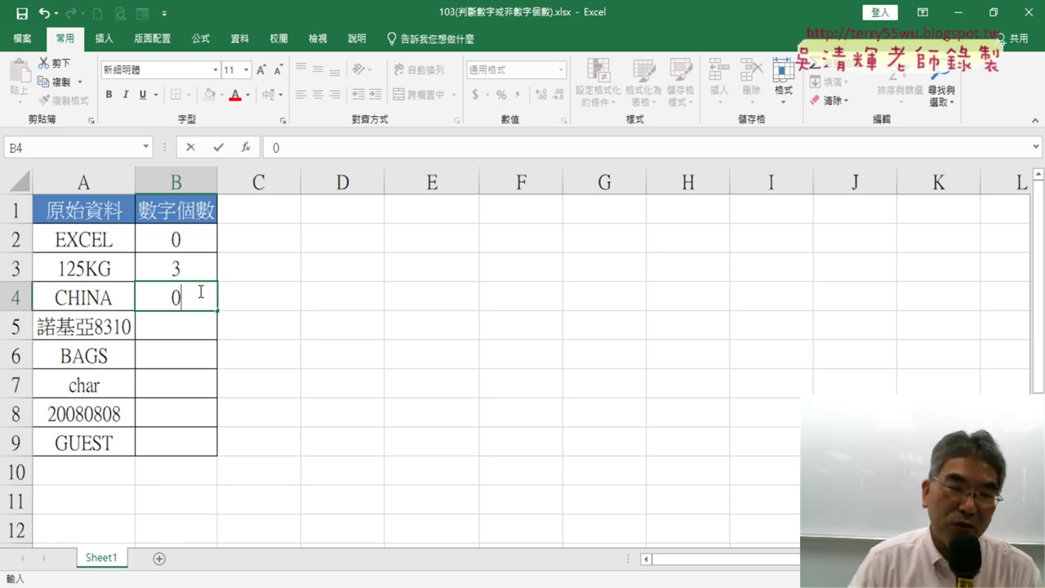
click(275, 210)
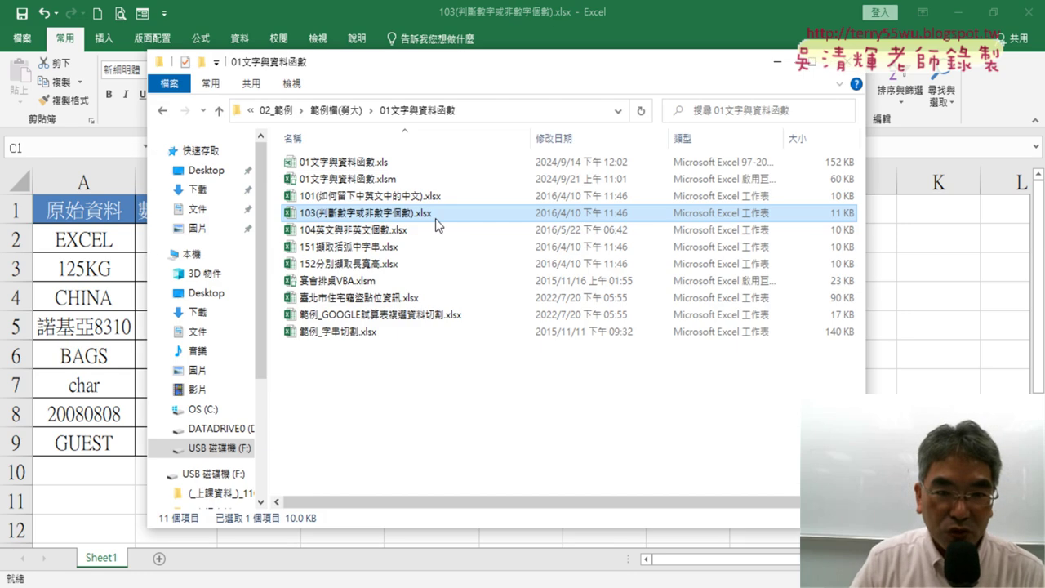
Sort the files oldest-first by 修改日期, open the 101 workbook, then go up to 範例檔(勞大)
click(586, 137)
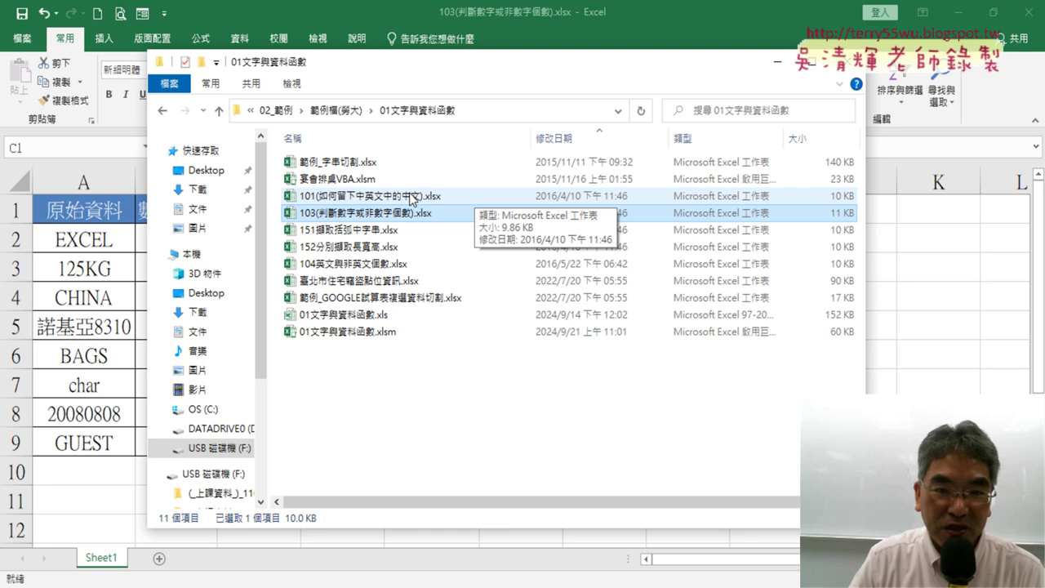
double_click(415, 211)
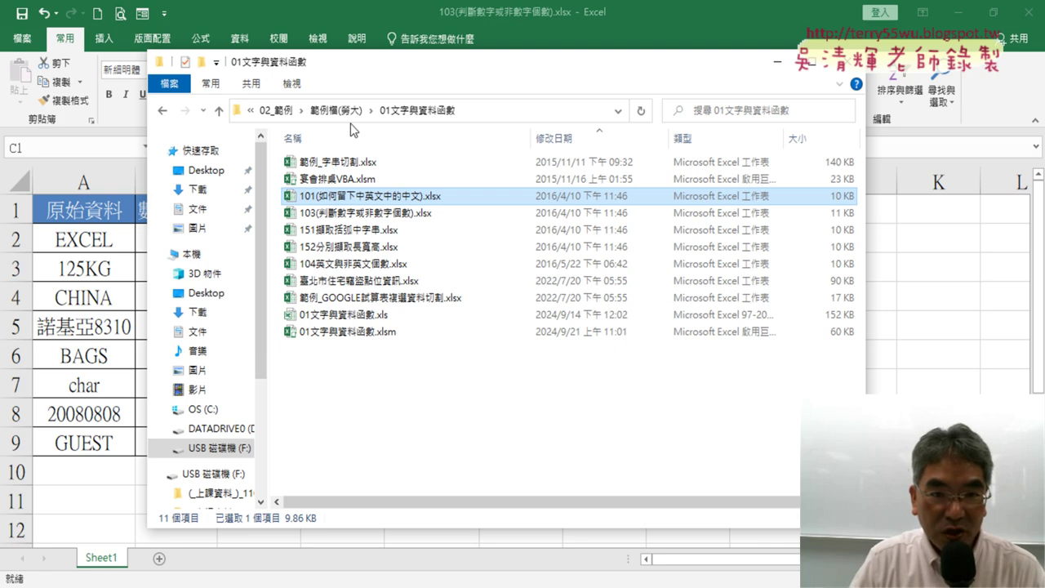
click(327, 111)
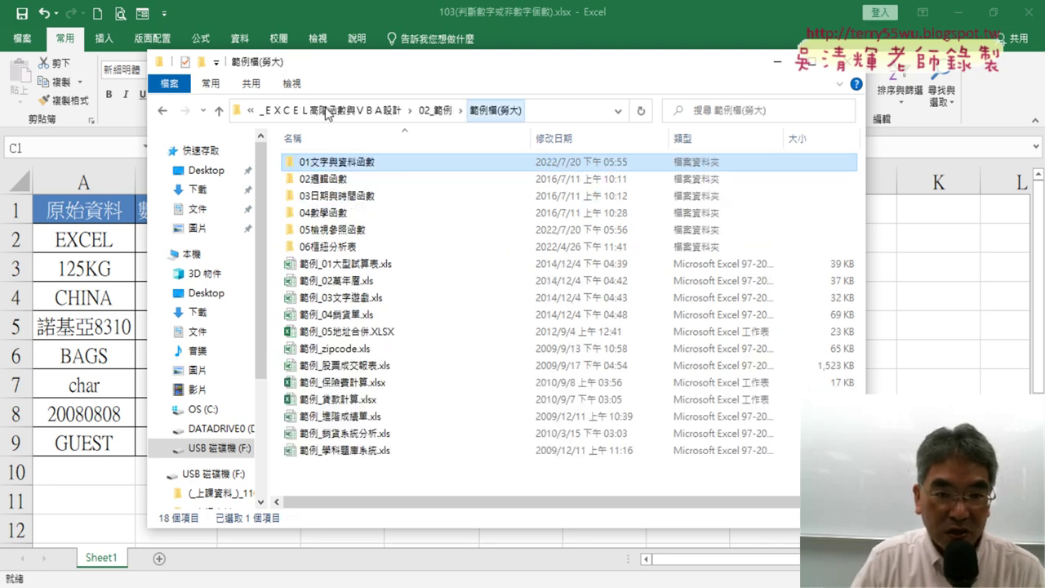